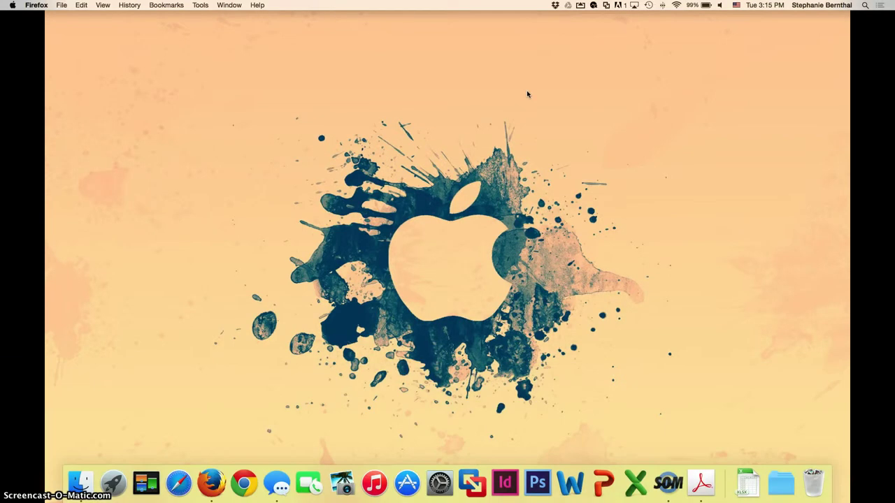
# Launch Firefox from the Dock so it loads the ESU #17 home page.
pyautogui.click(524, 98)
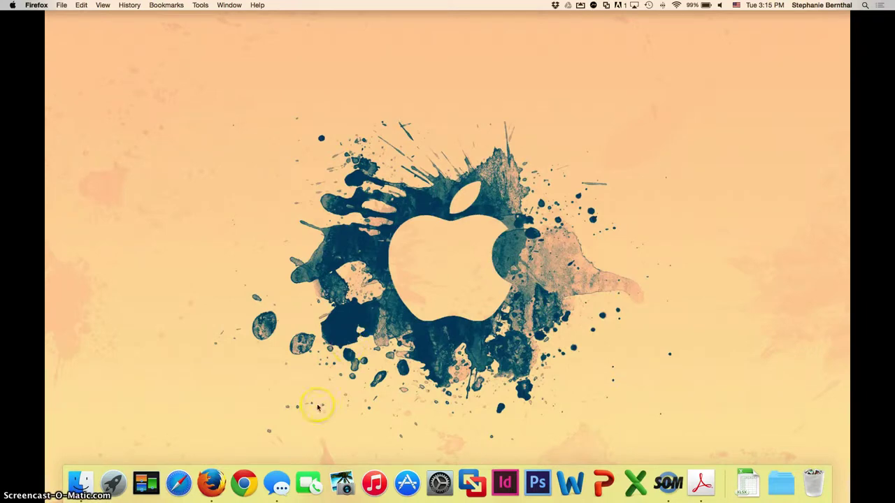
pyautogui.click(212, 483)
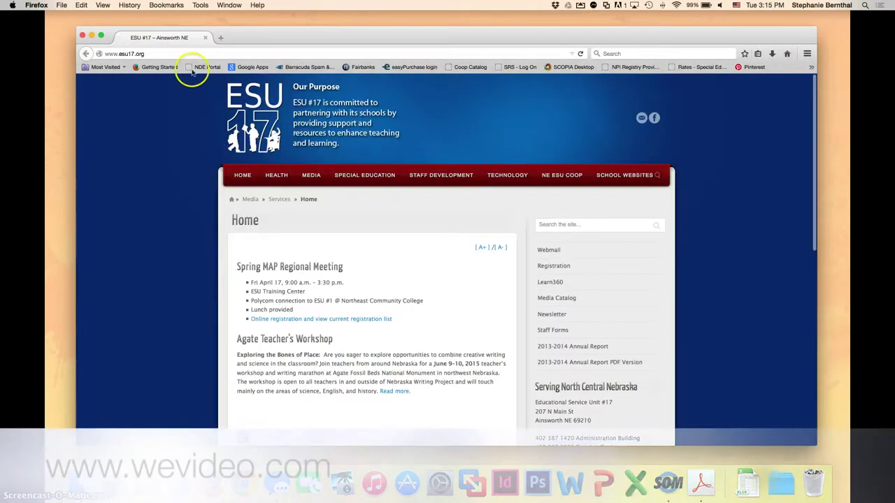
pyautogui.click(190, 54)
pyautogui.write('www.w')
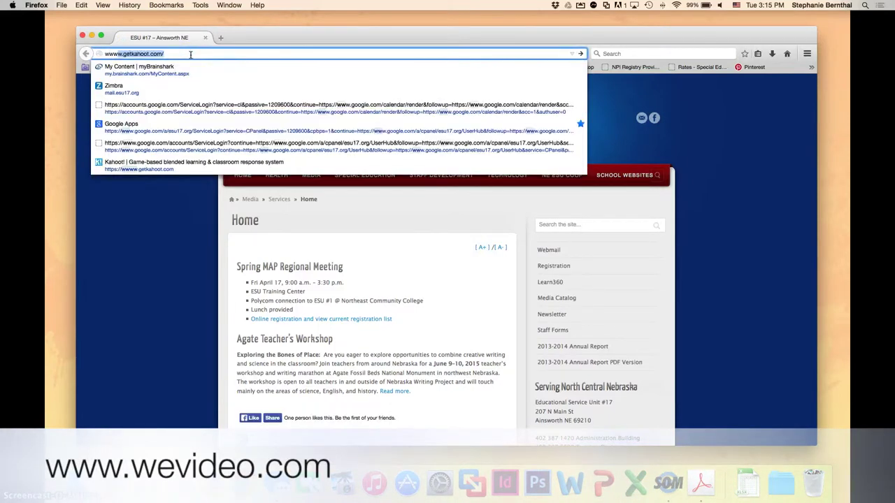
pyautogui.write('evideo.')
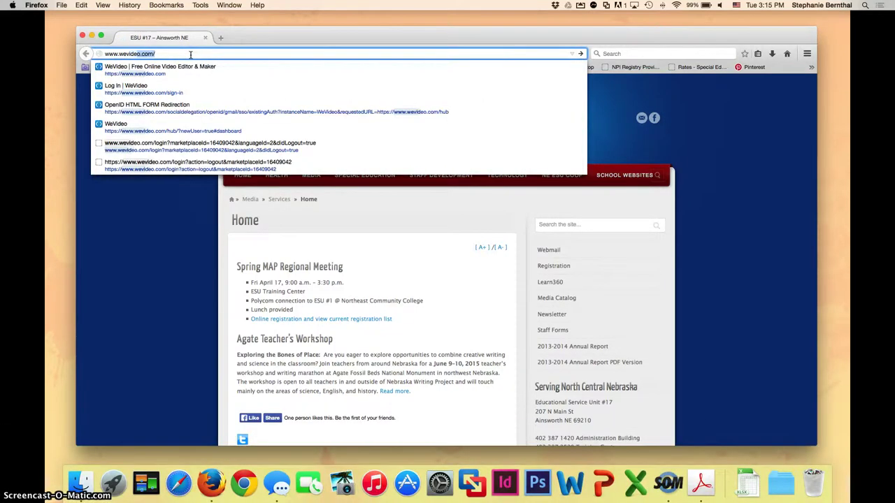
pyautogui.press('Return')
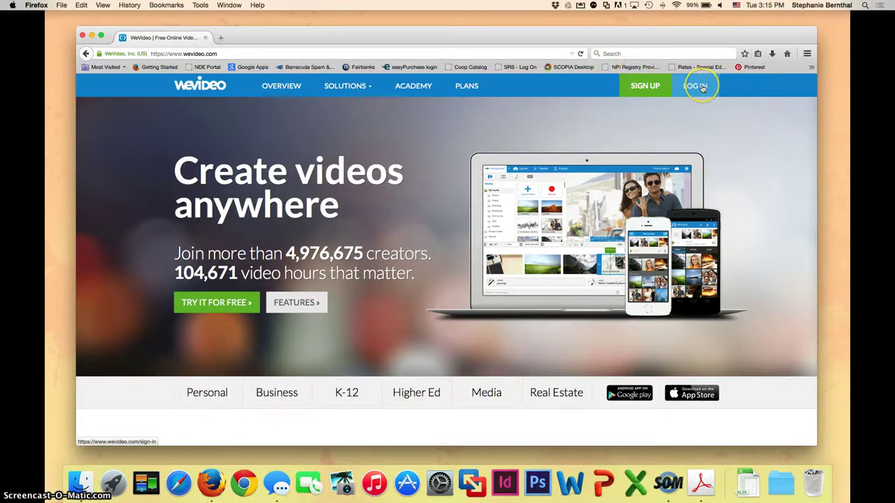
pyautogui.click(702, 88)
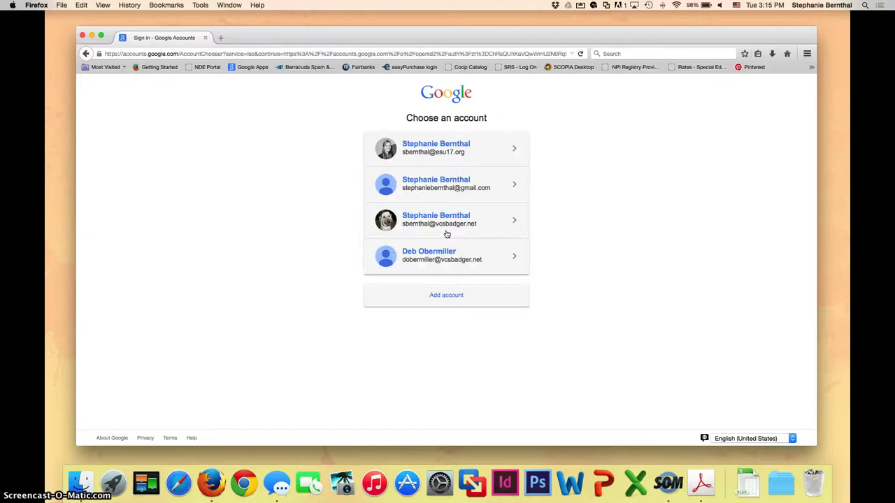
# Sign in to WeVideo with the third Google account in the chooser.
pyautogui.click(445, 224)
pyautogui.click(446, 223)
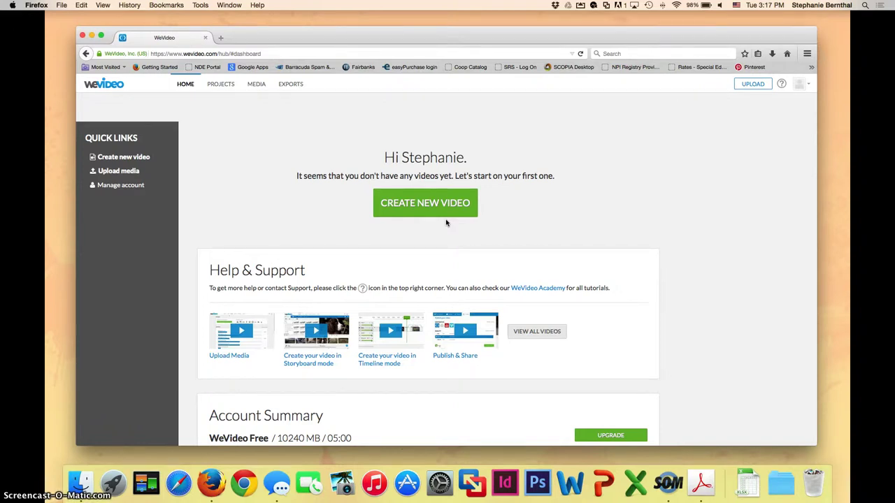
# Start a new video project and dismiss the welcome announcement.
pyautogui.click(443, 208)
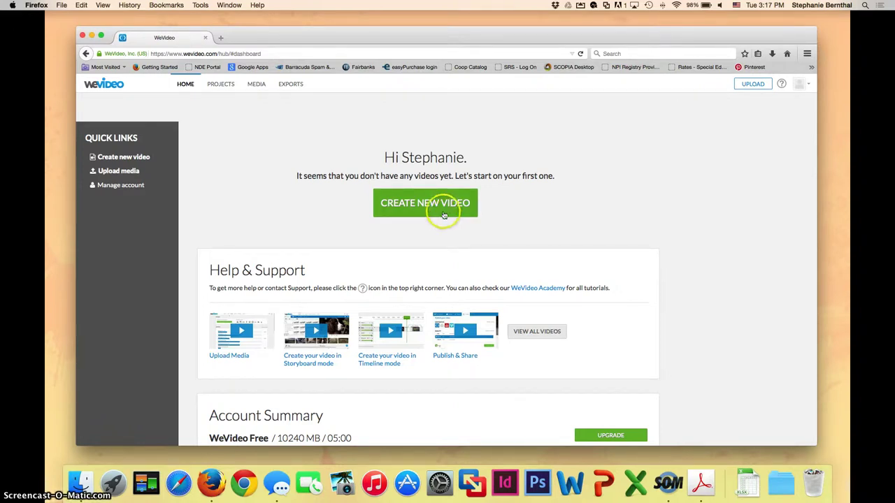
pyautogui.click(443, 208)
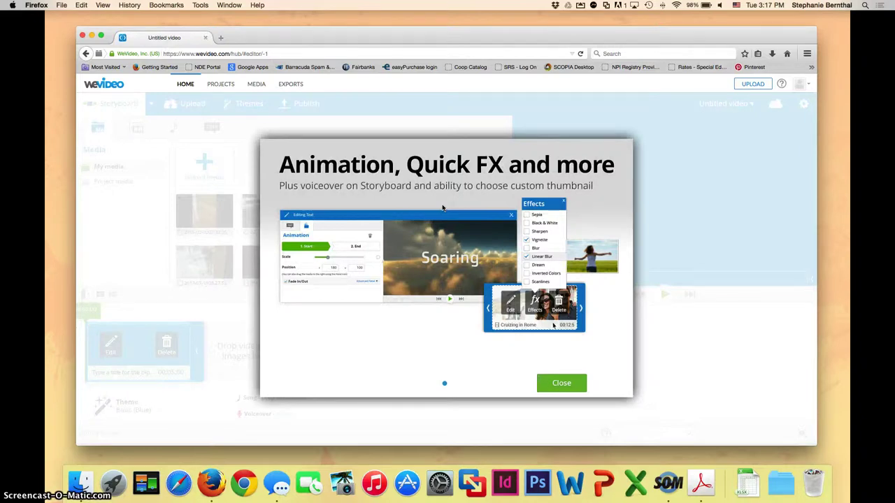
pyautogui.click(578, 384)
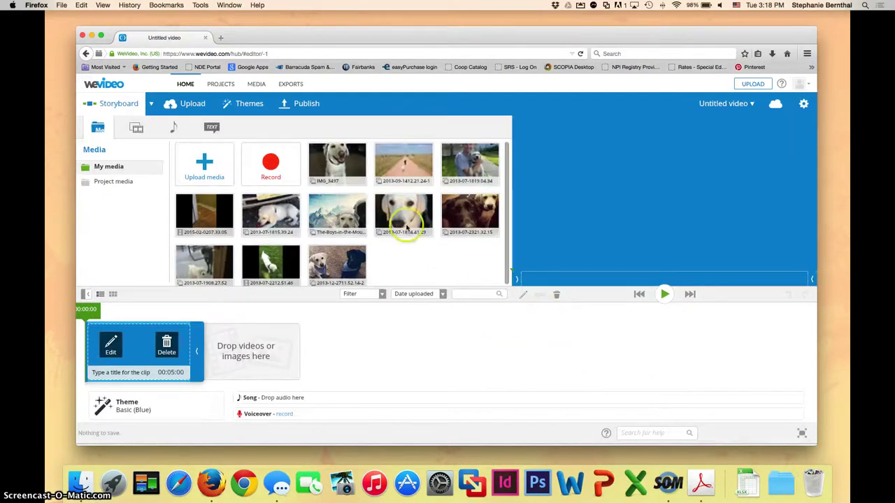
# Add the IMG_3497 photo and the 2013-09-1412.21.24-1 clip to the storyboard after the title.
pyautogui.moveTo(467, 205)
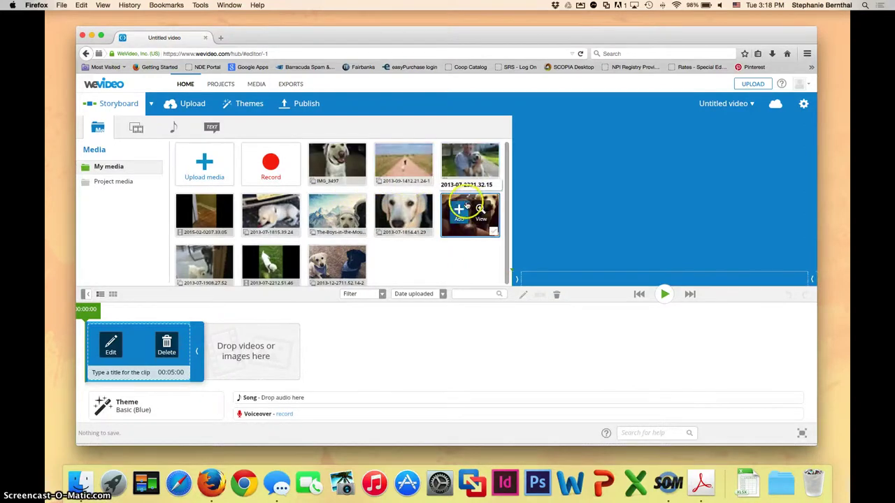
pyautogui.moveTo(287, 212)
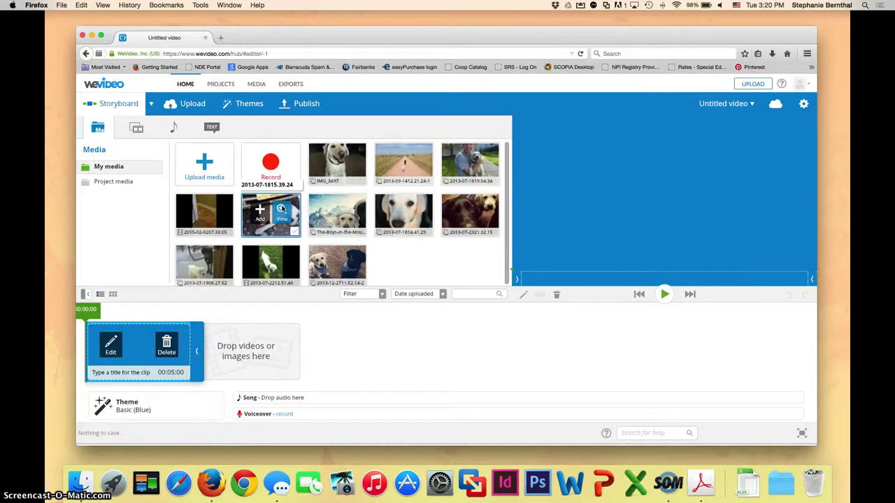
pyautogui.click(285, 209)
pyautogui.click(338, 173)
pyautogui.moveTo(339, 173); pyautogui.dragTo(245, 373)
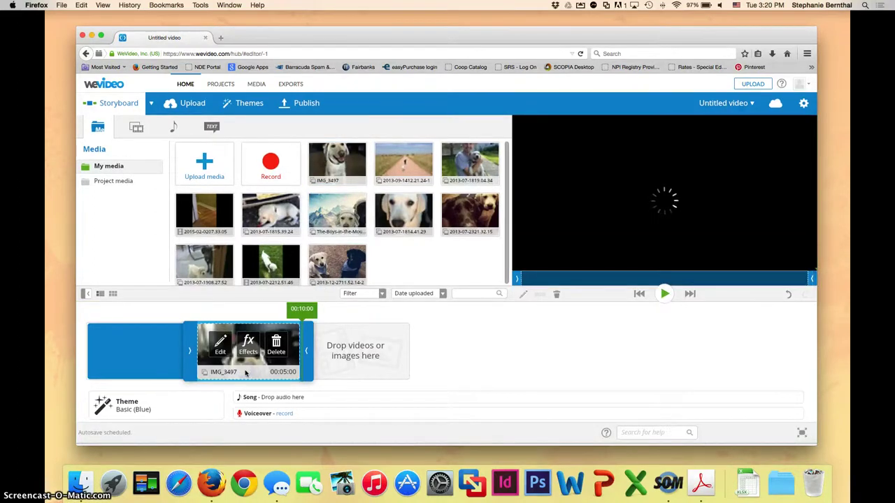
pyautogui.click(393, 170)
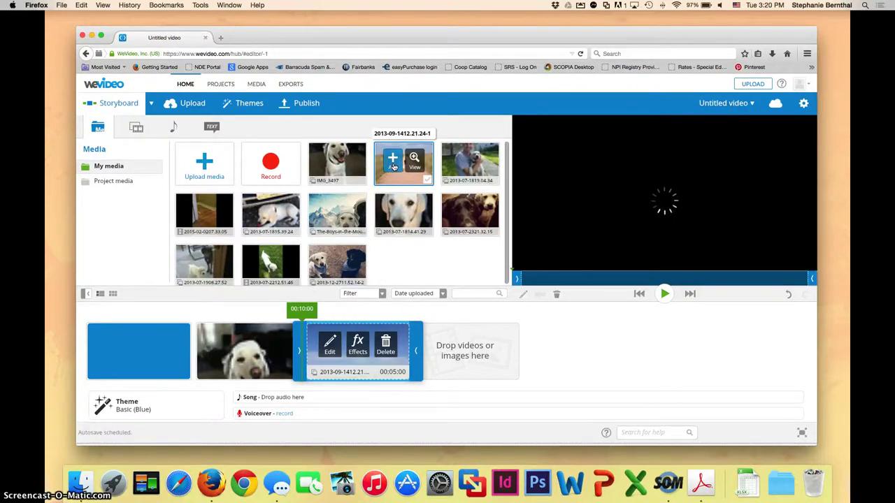
pyautogui.click(414, 165)
pyautogui.moveTo(460, 162)
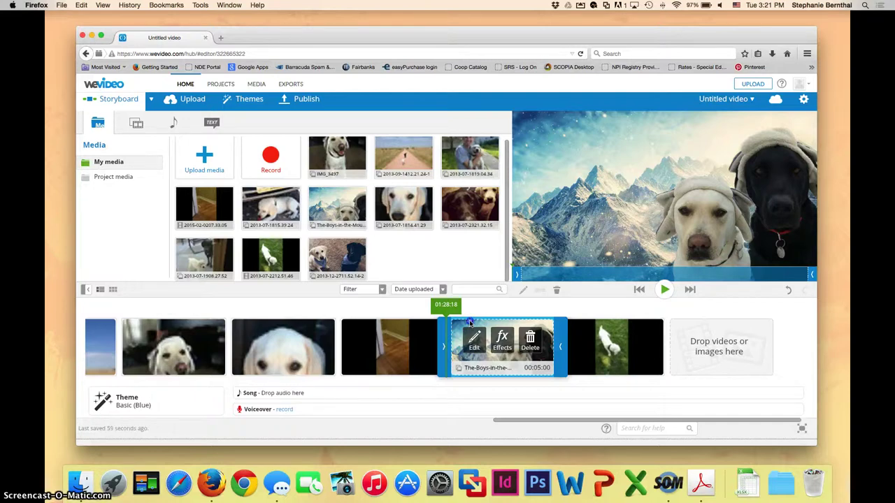
# Reorder clips: two dogs in mountains later, 2013-07-2212.51.46 after IMG_3497, road-and-sky repositioned.
pyautogui.moveTo(469, 322); pyautogui.dragTo(683, 327)
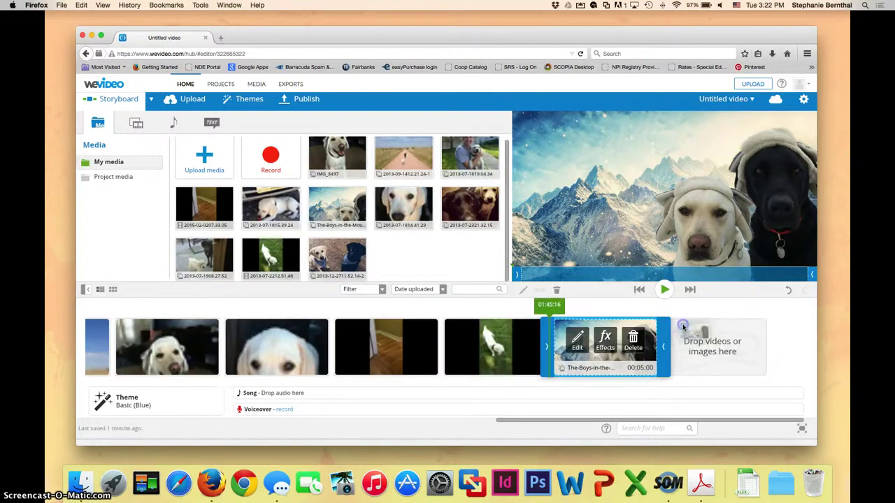
pyautogui.click(487, 324)
pyautogui.moveTo(487, 324); pyautogui.dragTo(201, 340)
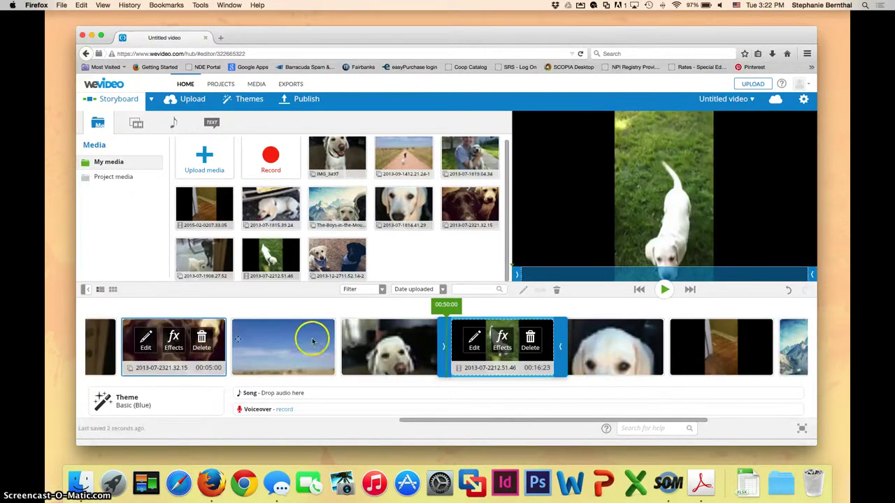
pyautogui.moveTo(274, 326); pyautogui.dragTo(232, 326)
pyautogui.click(473, 348)
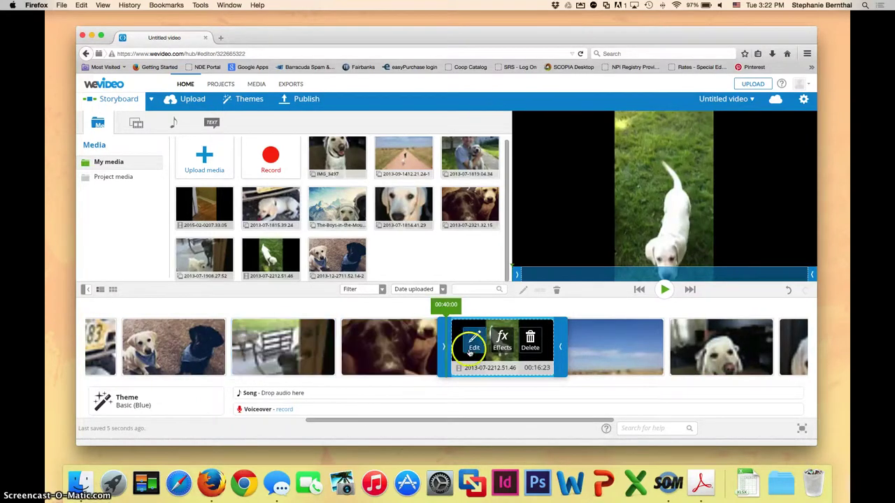
pyautogui.click(255, 103)
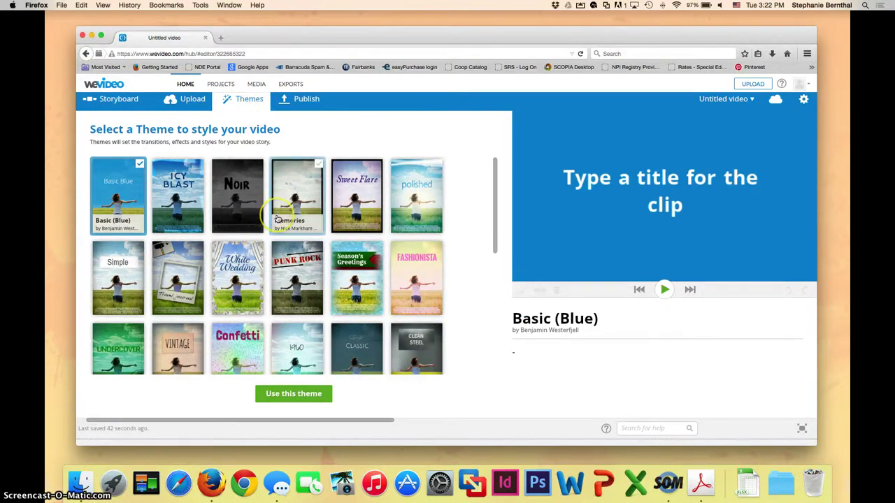
# Browse the theme grid and select the Vintage theme for preview.
pyautogui.scroll(-1, 272, 217)
pyautogui.scroll(-10, 277, 219)
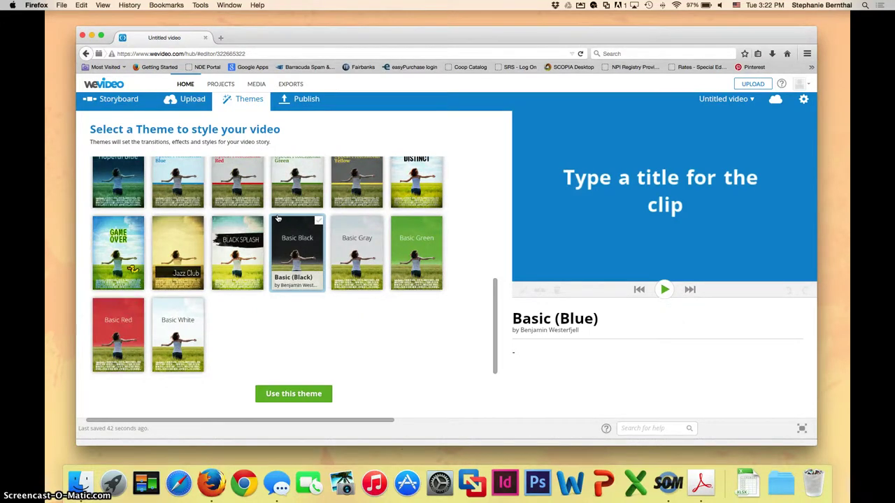
pyautogui.scroll(5, 276, 218)
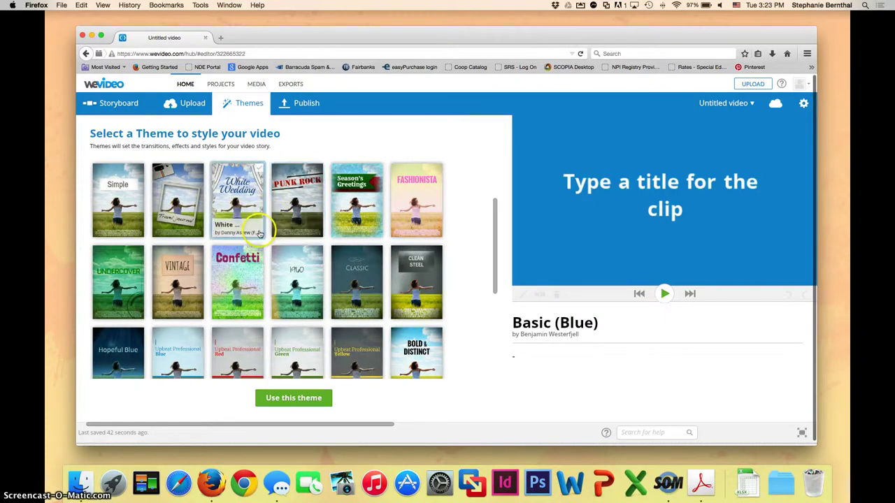
pyautogui.click(172, 260)
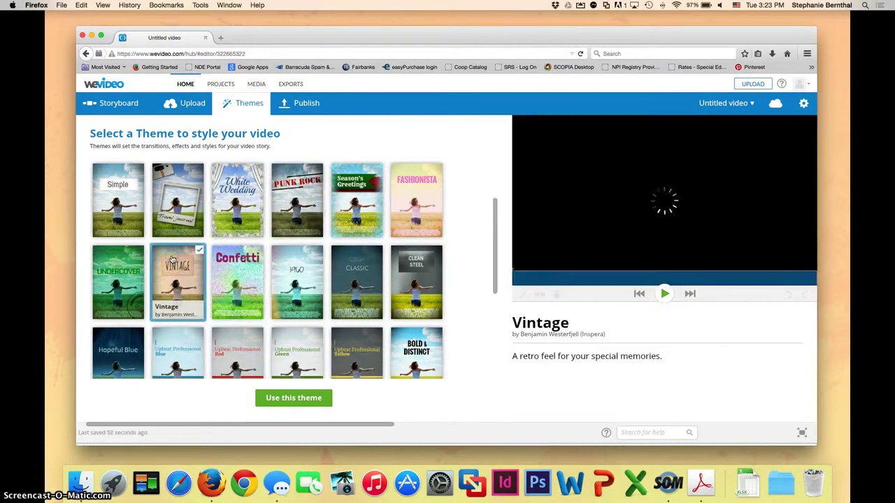
# Play the storyboard preview in the Vintage theme from the start, raise the volume, then stop it.
pyautogui.click(665, 294)
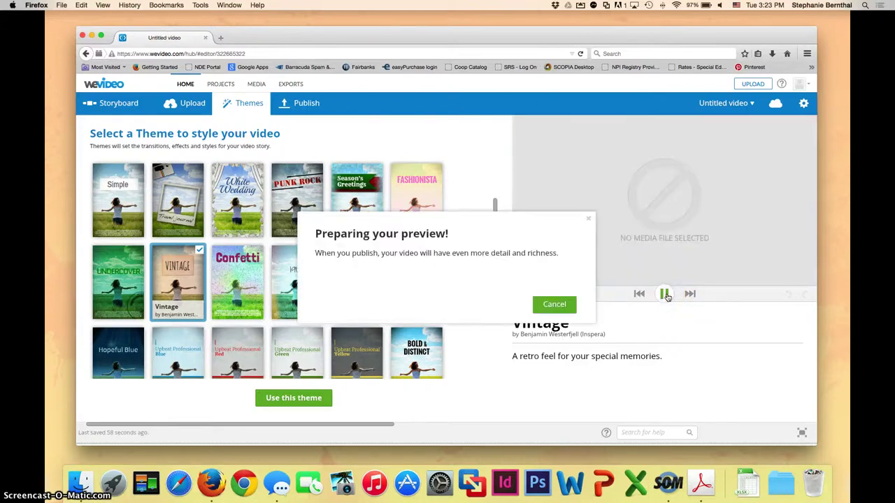
pyautogui.click(642, 294)
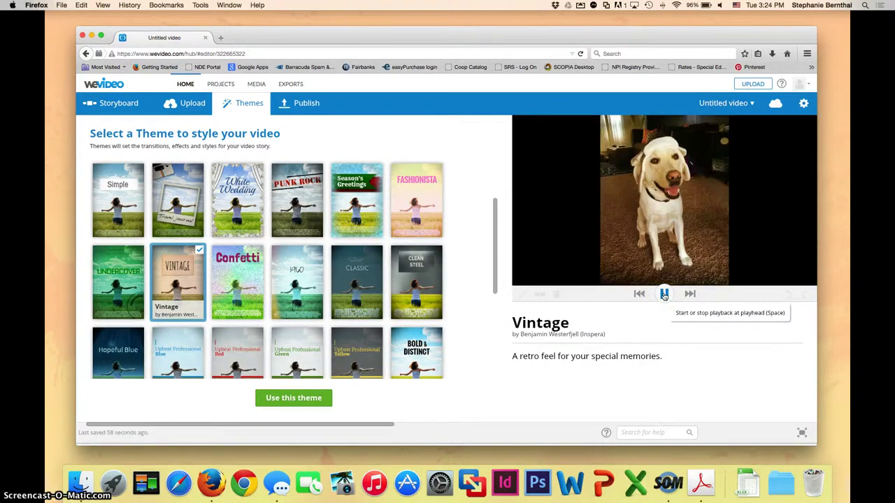
pyautogui.press('XF86AudioRaiseVolume')
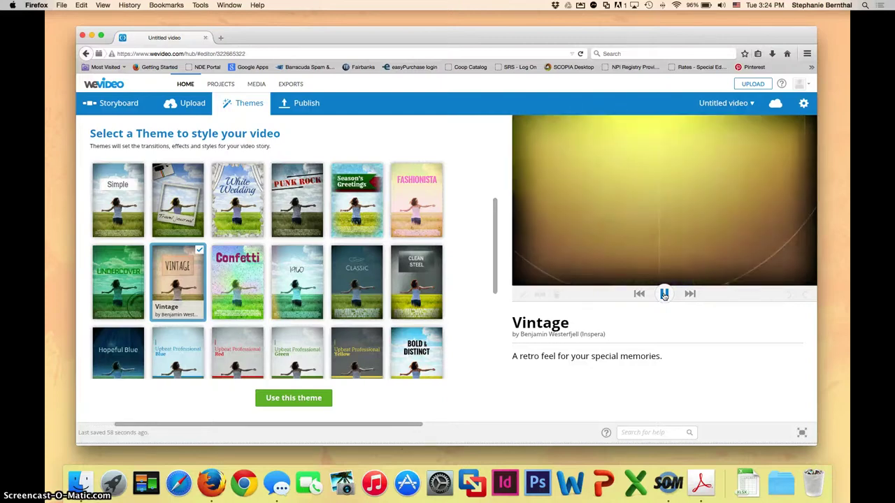
pyautogui.click(664, 294)
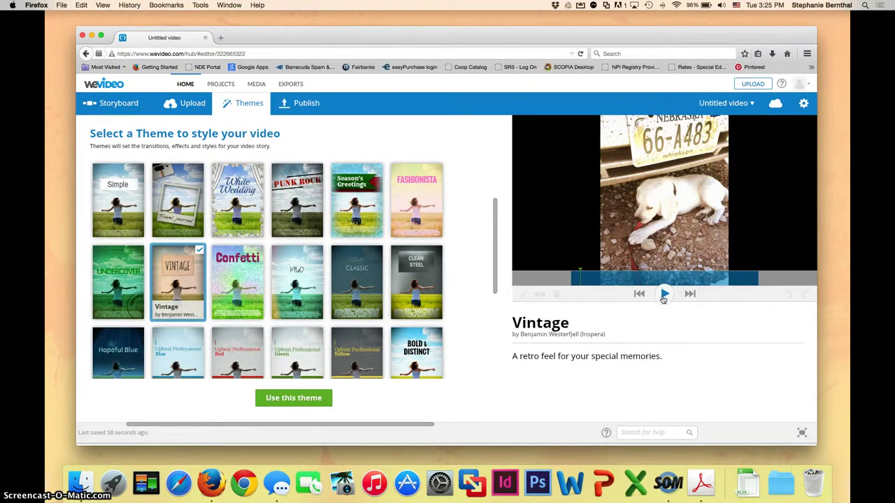
pyautogui.click(277, 398)
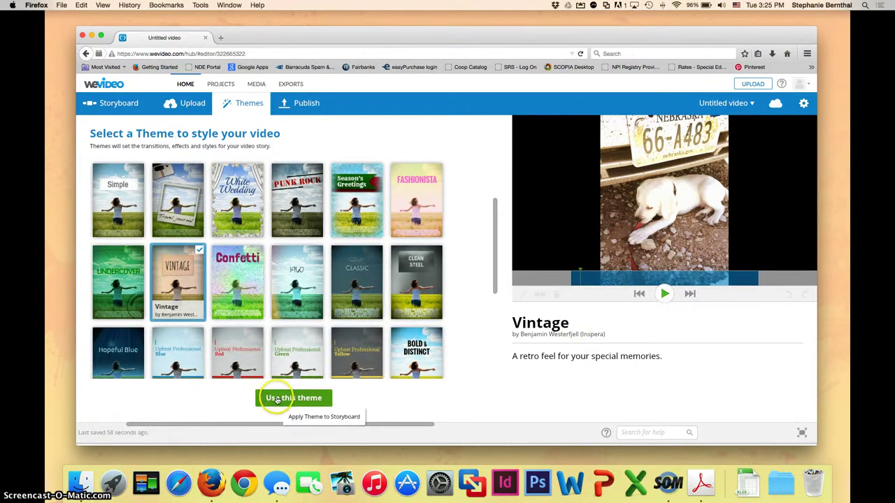
# Apply the Vintage theme, revisit the theme choices, and return to the storyboard.
pyautogui.click(277, 398)
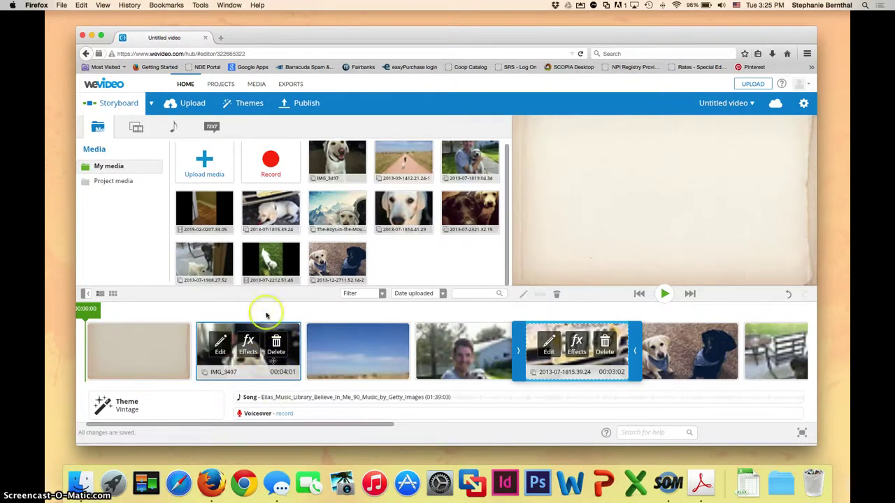
pyautogui.click(257, 212)
pyautogui.click(239, 106)
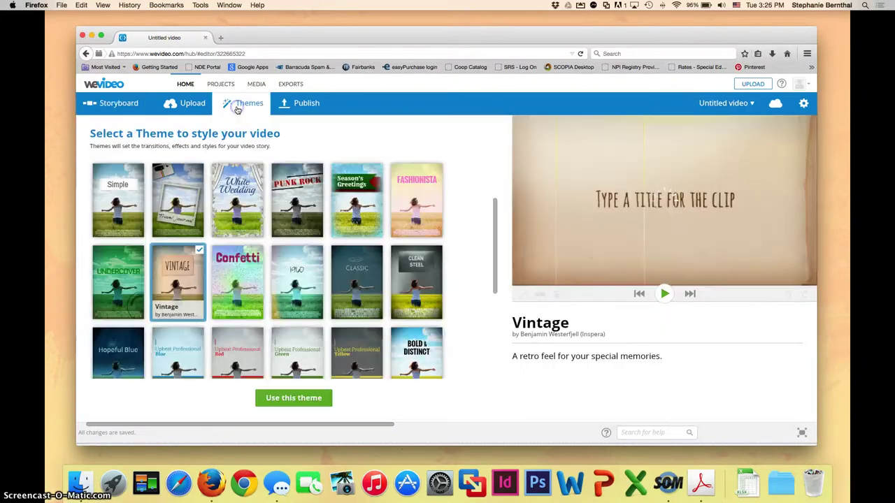
pyautogui.scroll(-5, 238, 280)
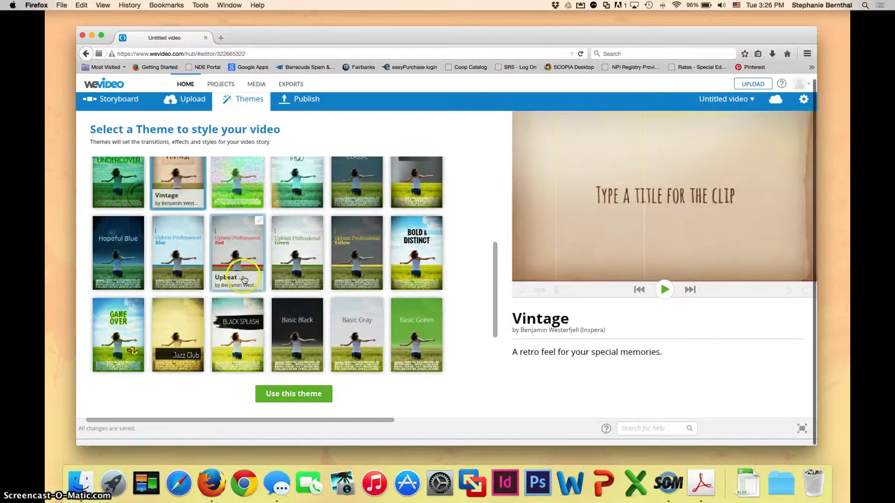
pyautogui.click(295, 400)
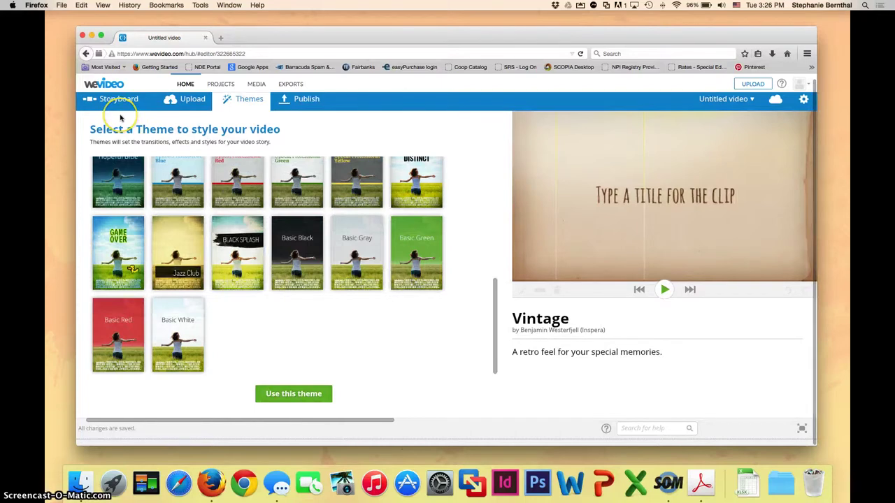
pyautogui.click(121, 105)
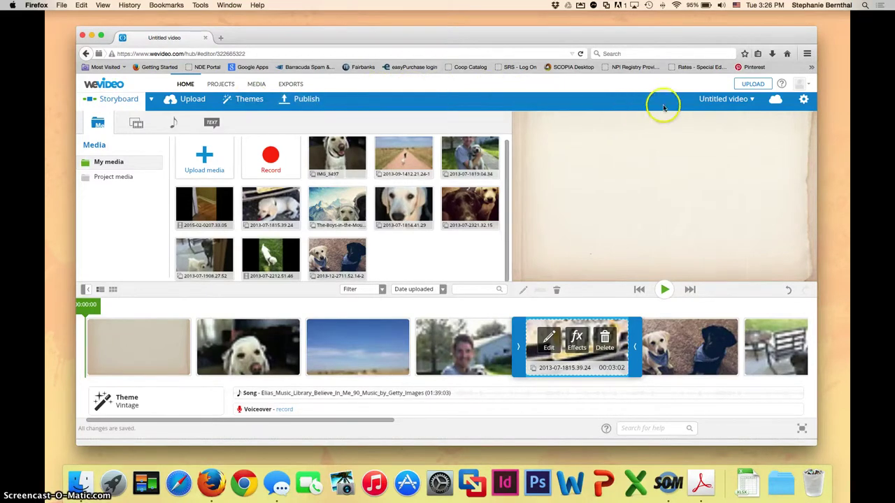
# Rename the video to 'Clarence the Dog', save it, and dismiss the confirmation.
pyautogui.click(715, 102)
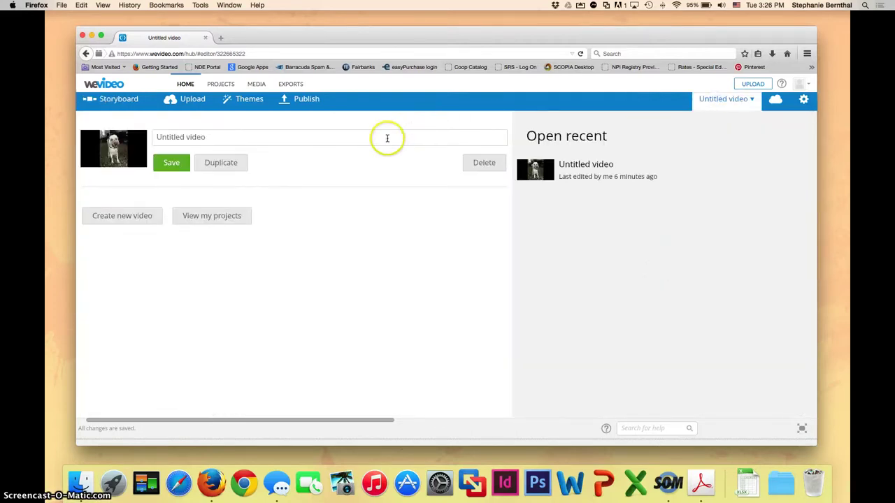
pyautogui.click(387, 138)
pyautogui.write('C')
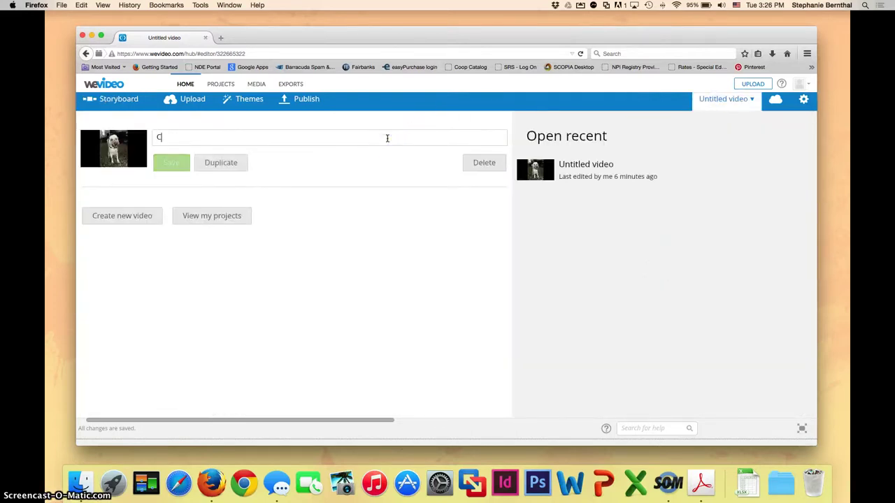
pyautogui.write('larence the Dog')
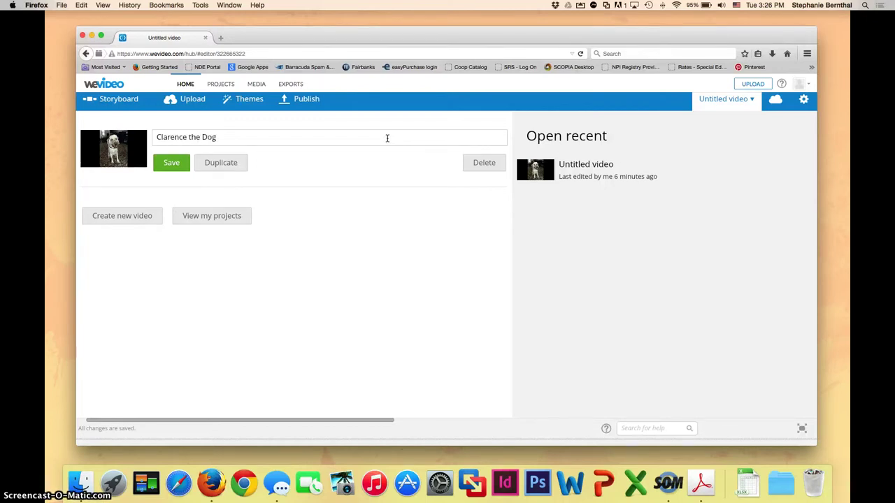
pyautogui.click(170, 165)
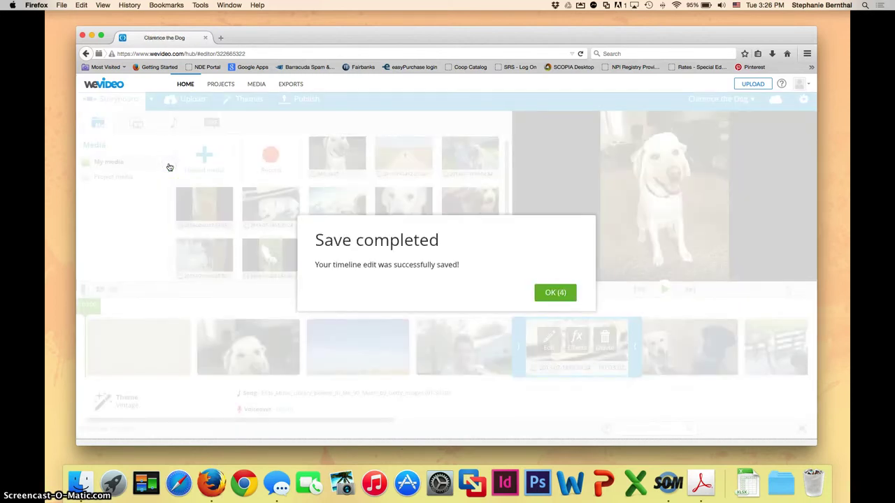
pyautogui.click(565, 293)
# Dismiss the 'Save completed' message to return to the Clarence the Dog storyboard.
pyautogui.click(565, 293)
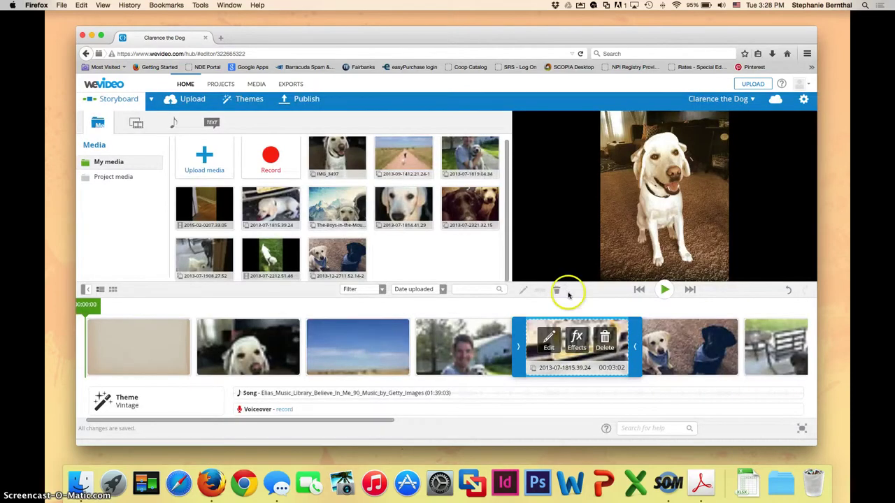